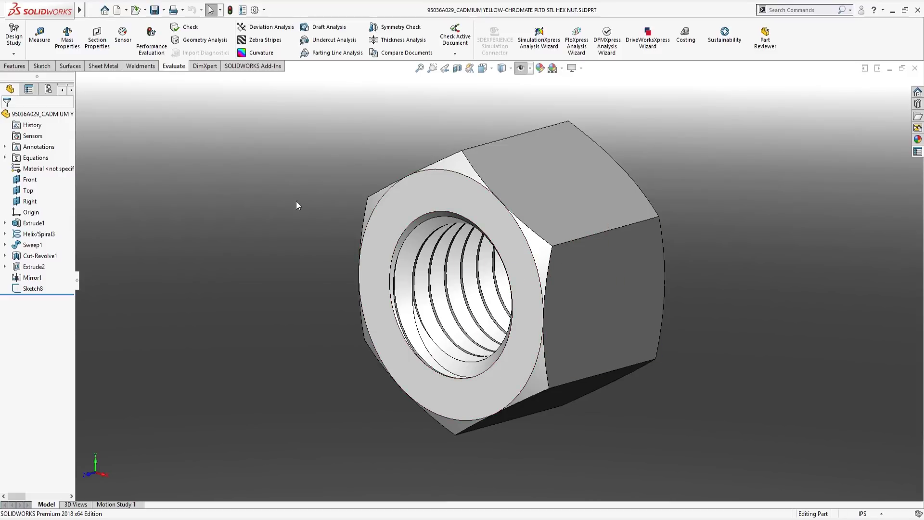
Step: Evaluate the hex nut's rebuild performance and single out Sweep1 in the feature order list
{"action": "left_click", "coordinate": [151, 43]}
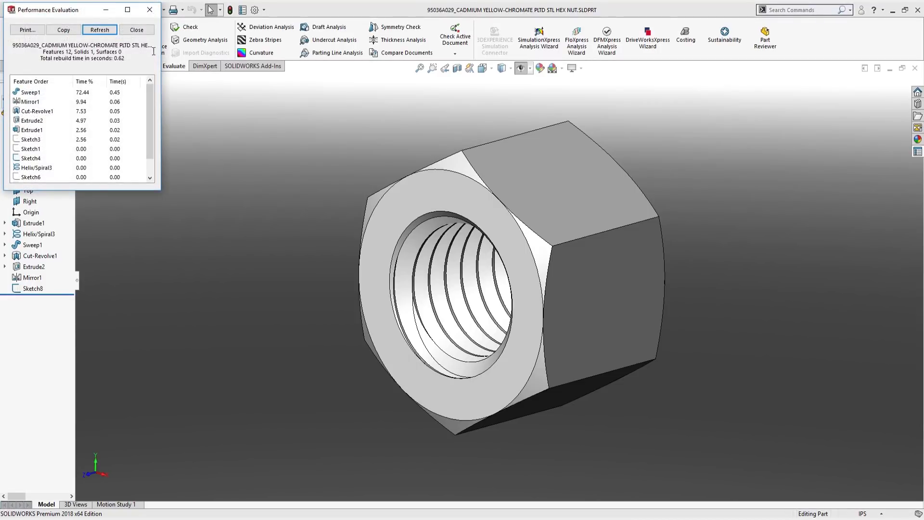
{"action": "left_click_drag", "start_coordinate": [132, 58], "coordinate": [113, 57]}
{"action": "left_click", "coordinate": [81, 93]}
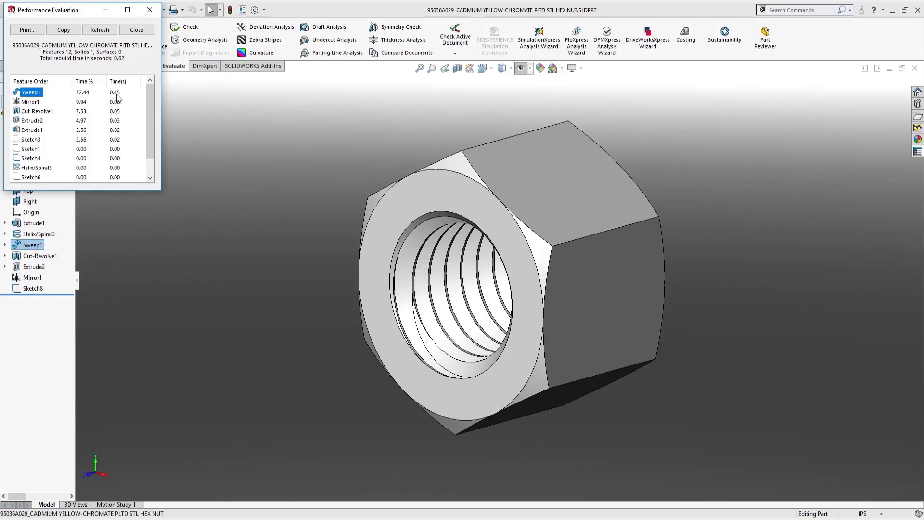
{"action": "left_click", "coordinate": [139, 30]}
Step: Suppress the Sweep1 thread feature of the hex nut
{"action": "middle_click_drag", "start_coordinate": [237, 239], "coordinate": [259, 230]}
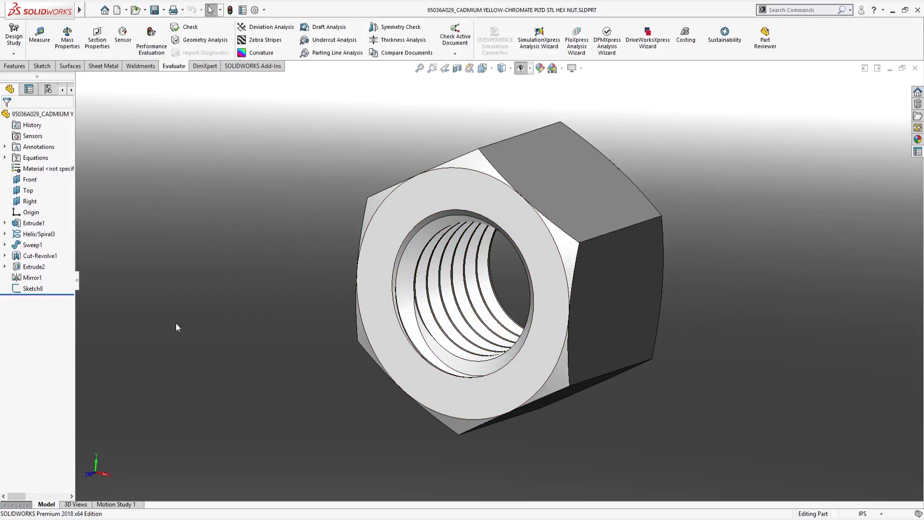
{"action": "middle_click_drag", "start_coordinate": [242, 336], "coordinate": [224, 312]}
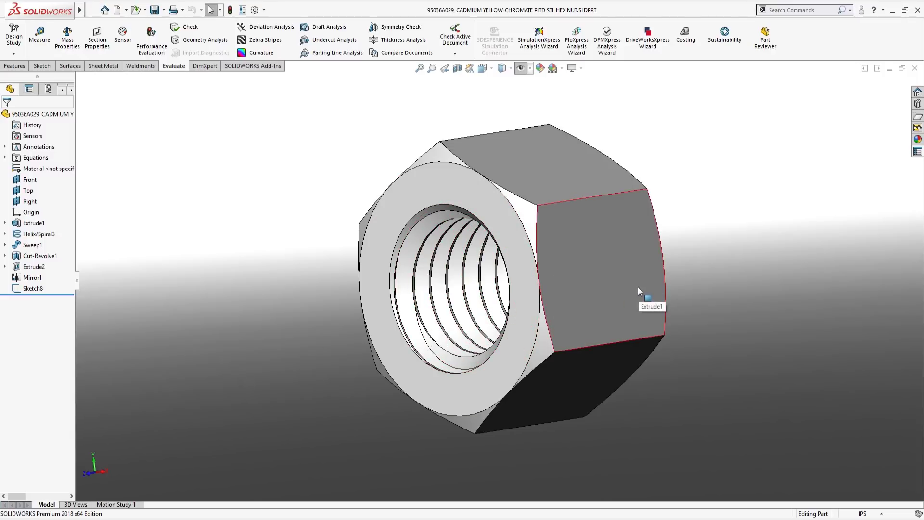
{"action": "right_click", "coordinate": [34, 248]}
{"action": "left_click", "coordinate": [61, 214]}
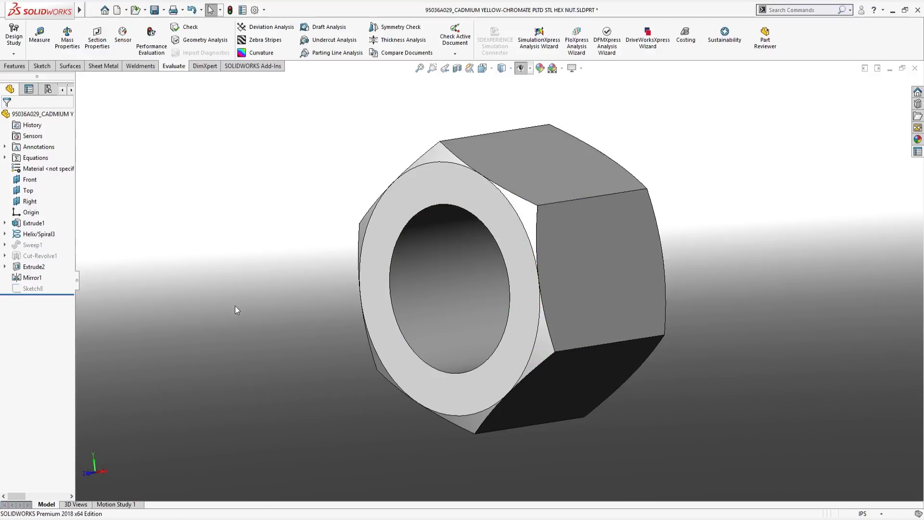
Step: Run Performance Evaluation on the nut with its thread suppressed and check the rebuild time
{"action": "middle_click_drag", "start_coordinate": [292, 378], "coordinate": [365, 356]}
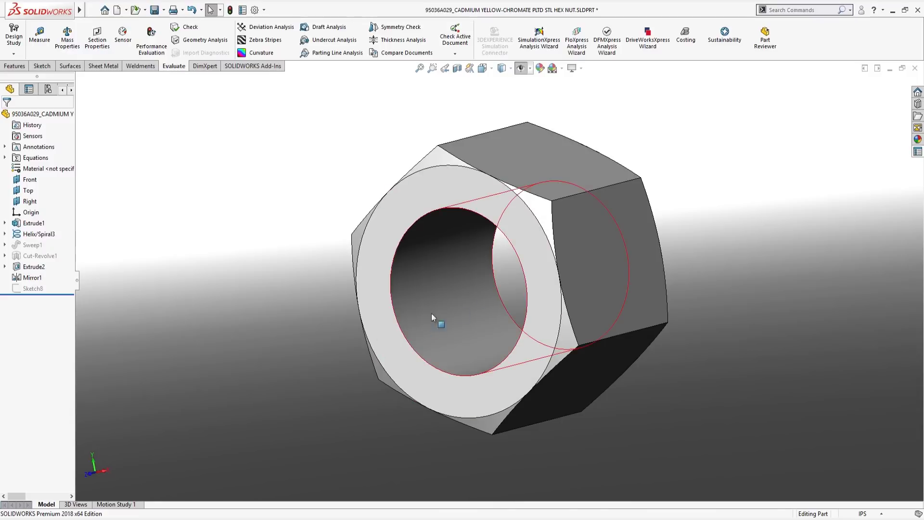
{"action": "left_click", "coordinate": [151, 38]}
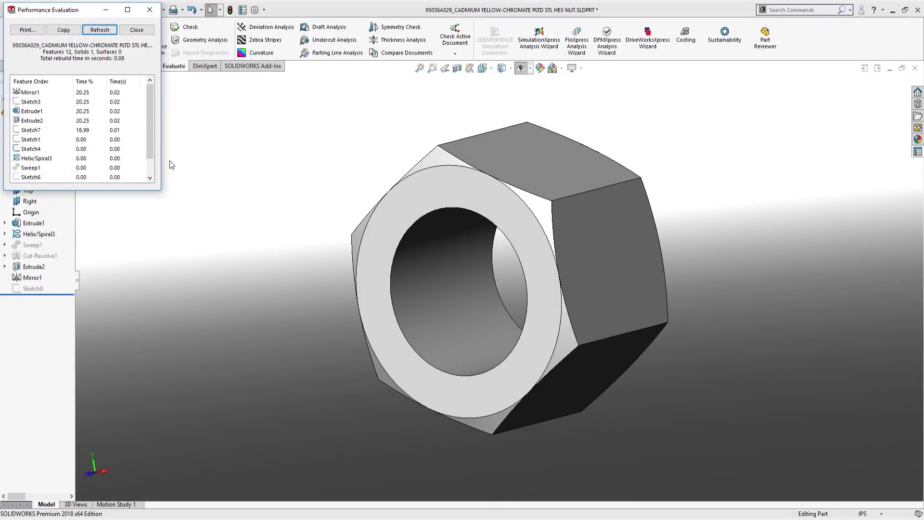
{"action": "left_click", "coordinate": [136, 30]}
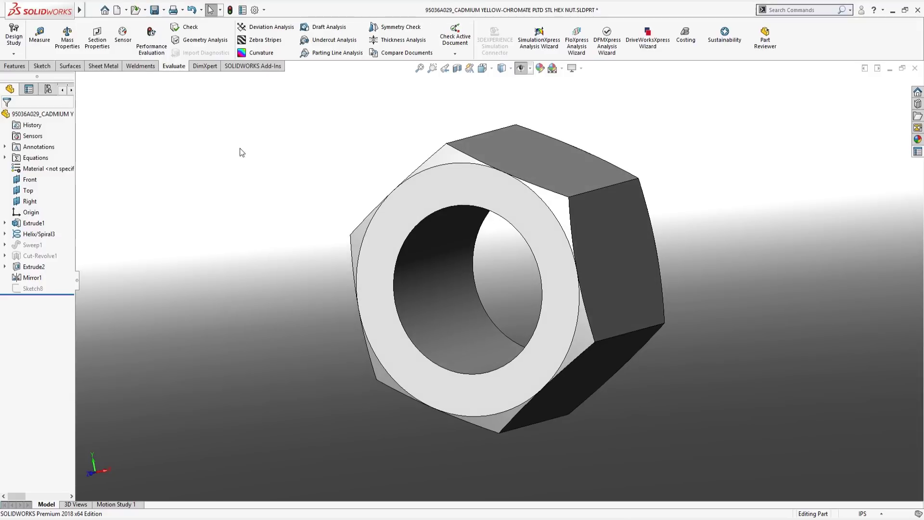
Step: Open the Image Quality settings in the nut's document properties
{"action": "left_click", "coordinate": [255, 10]}
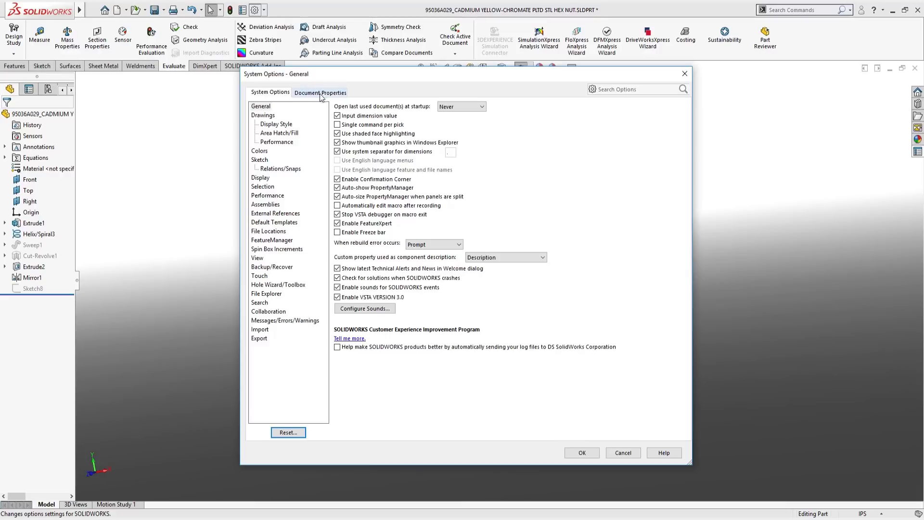
{"action": "left_click", "coordinate": [321, 93]}
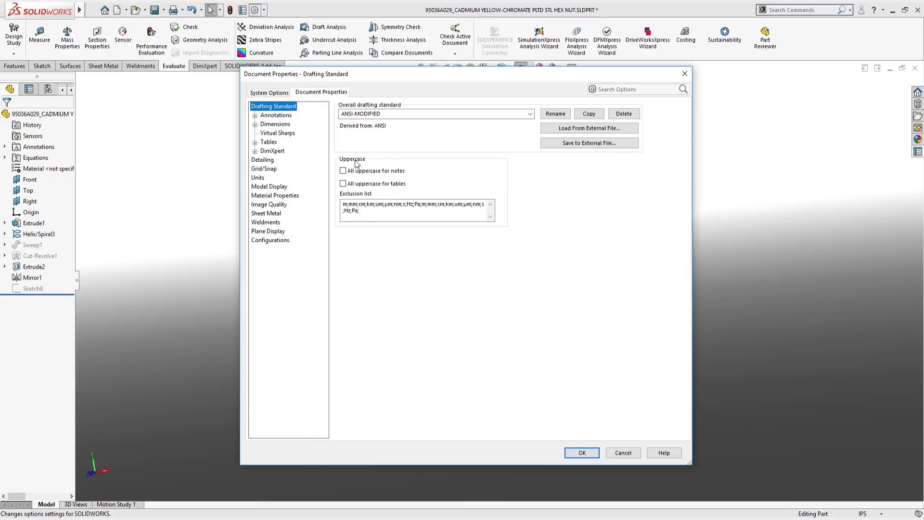
{"action": "left_click", "coordinate": [269, 205]}
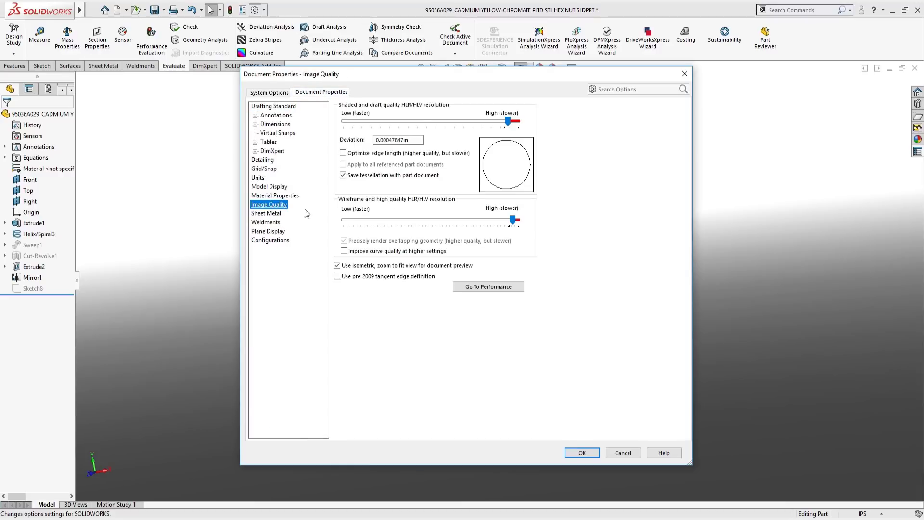
Step: Try moving the shaded and draft quality resolution into the red high-quality zone and back out of it
{"action": "left_click", "coordinate": [512, 122]}
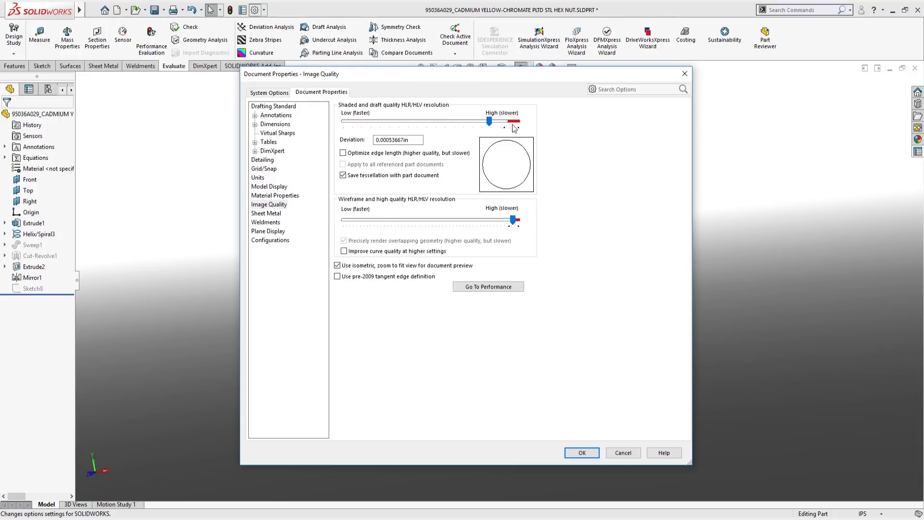
{"action": "left_click_drag", "start_coordinate": [489, 122], "coordinate": [516, 126]}
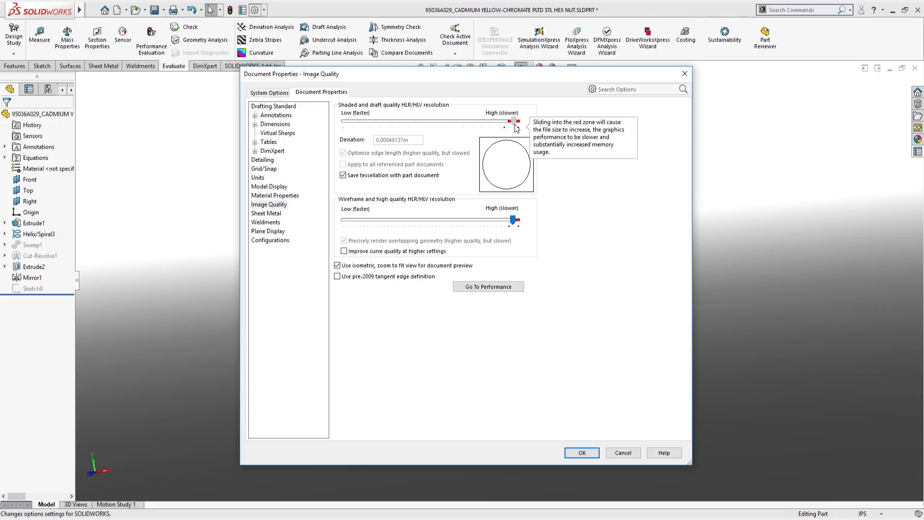
{"action": "left_click_drag", "start_coordinate": [516, 126], "coordinate": [507, 128]}
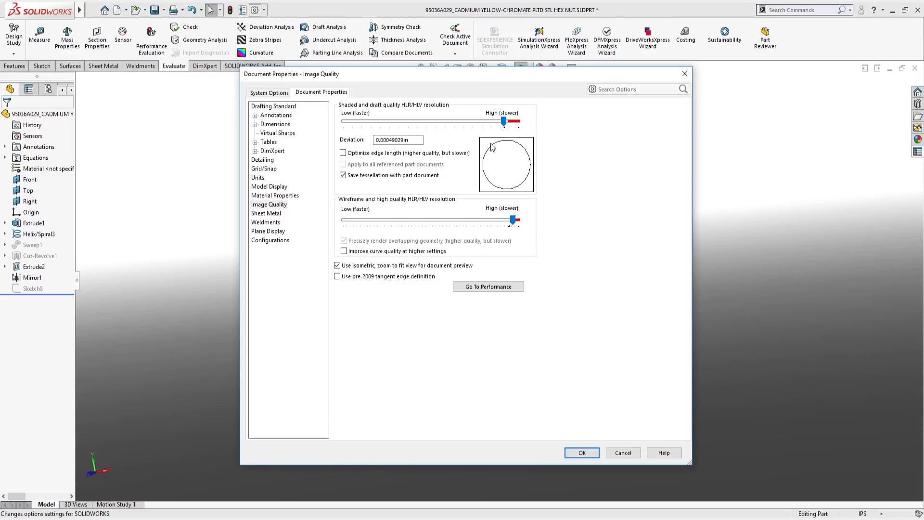
Step: Set both the shaded and the wireframe image quality resolutions to their lowest, fastest level and apply them
{"action": "mouse_move", "coordinate": [503, 122]}
{"action": "left_mouse_down"}
{"action": "mouse_move", "coordinate": [336, 130]}
{"action": "mouse_move", "coordinate": [393, 124]}
{"action": "mouse_move", "coordinate": [357, 125]}
{"action": "mouse_move", "coordinate": [370, 125]}
{"action": "left_mouse_up"}
{"action": "left_click_drag", "start_coordinate": [513, 220], "coordinate": [369, 223]}
{"action": "left_click_drag", "start_coordinate": [370, 223], "coordinate": [343, 221]}
{"action": "left_click_drag", "start_coordinate": [370, 121], "coordinate": [344, 121]}
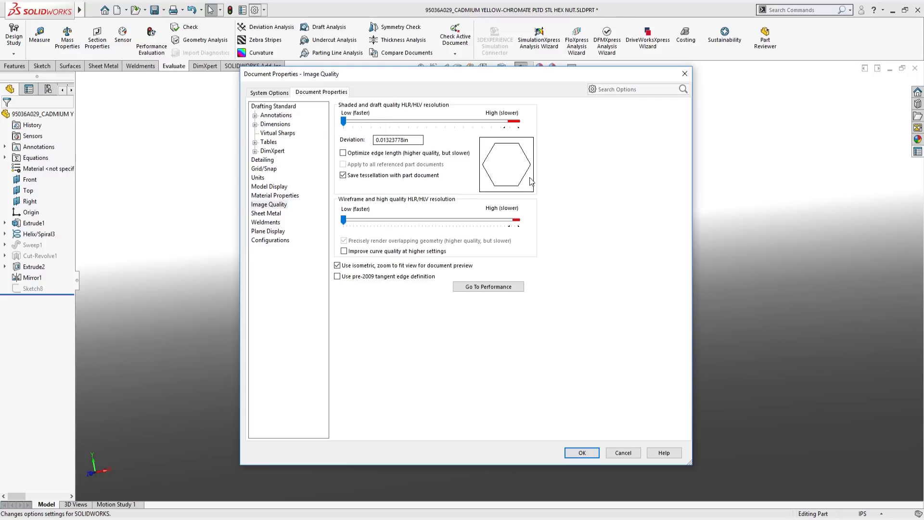
{"action": "left_click", "coordinate": [582, 453]}
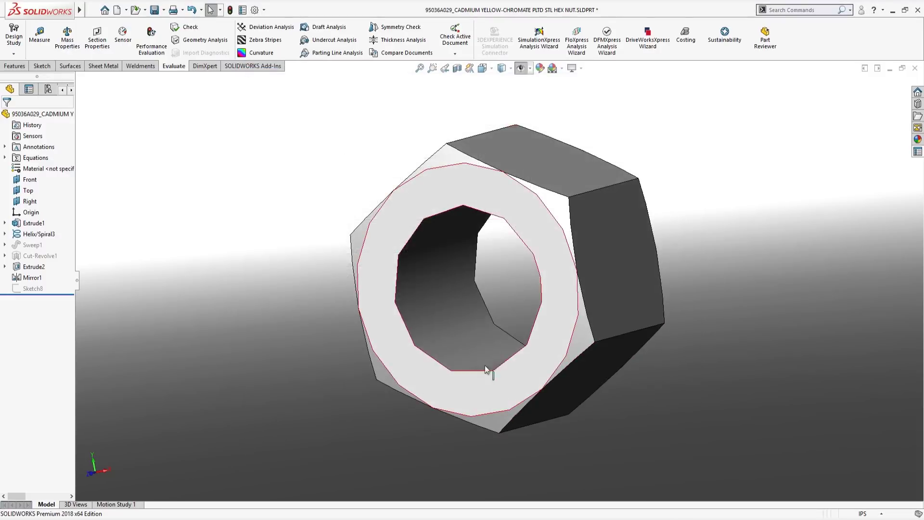
Step: Check the nut's rebuild performance at the low image quality and inspect its coarse edges from farther away
{"action": "middle_click_drag", "start_coordinate": [284, 226], "coordinate": [296, 244]}
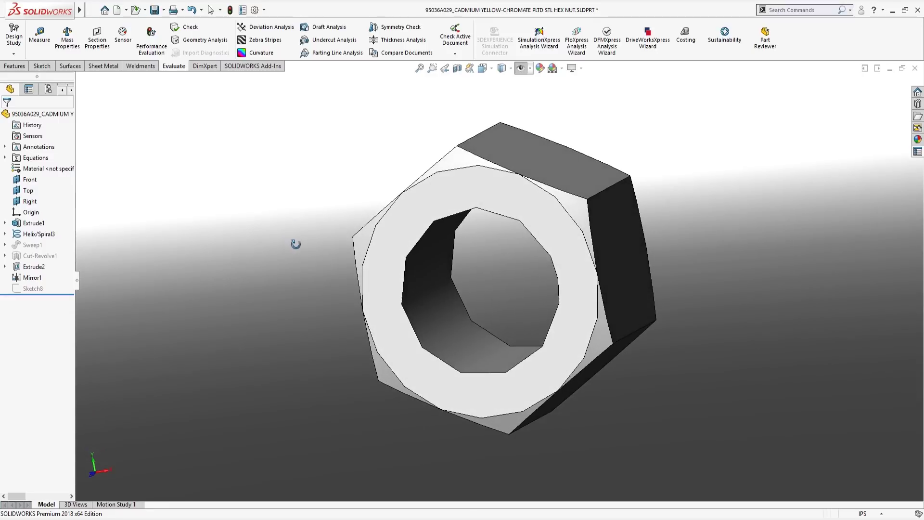
{"action": "left_click", "coordinate": [152, 42]}
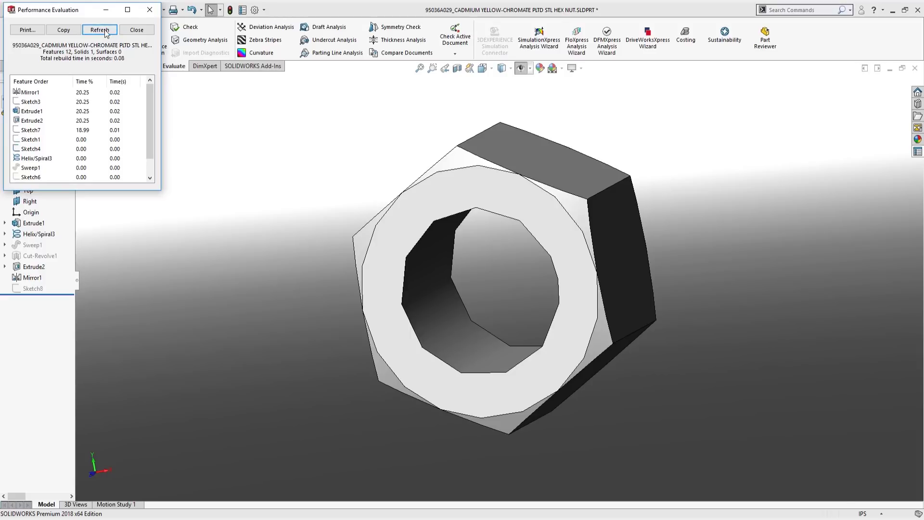
{"action": "left_click", "coordinate": [138, 30]}
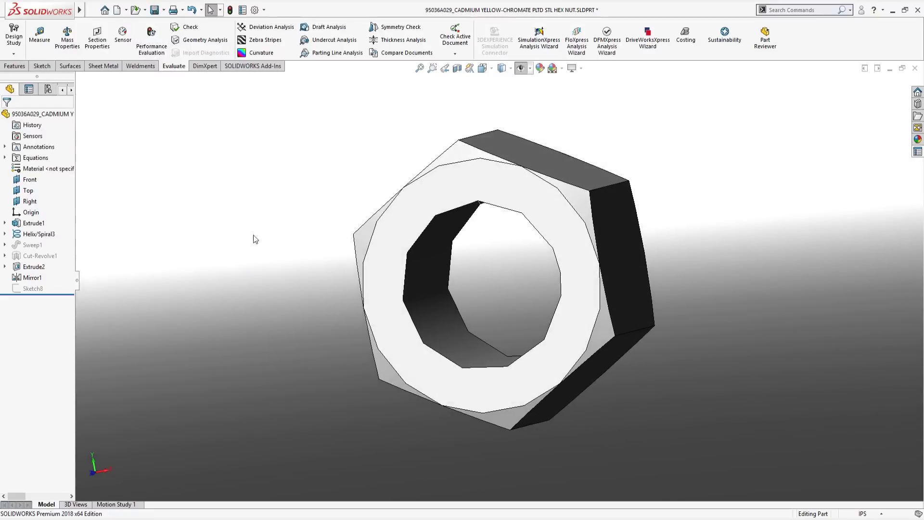
{"action": "scroll", "coordinate": [506, 270], "scroll_direction": "up", "scroll_amount": 5}
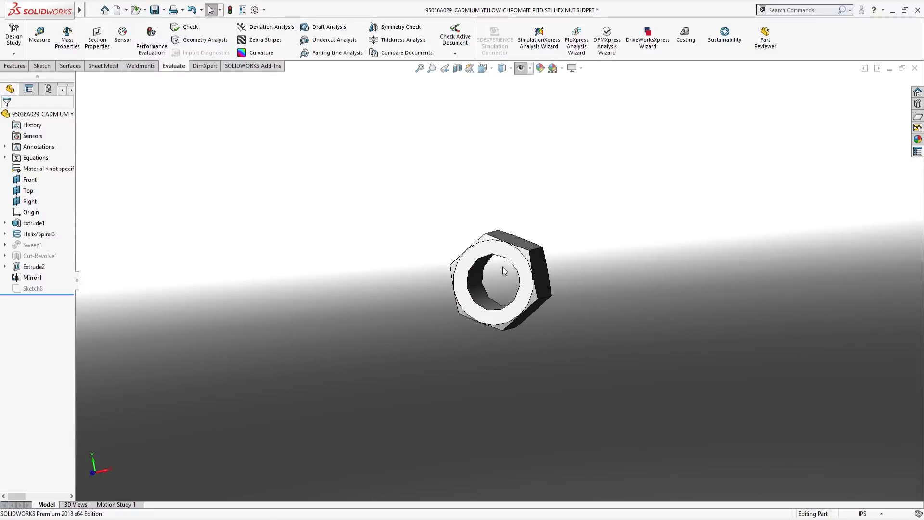
{"action": "middle_click_drag", "start_coordinate": [579, 224], "coordinate": [568, 266]}
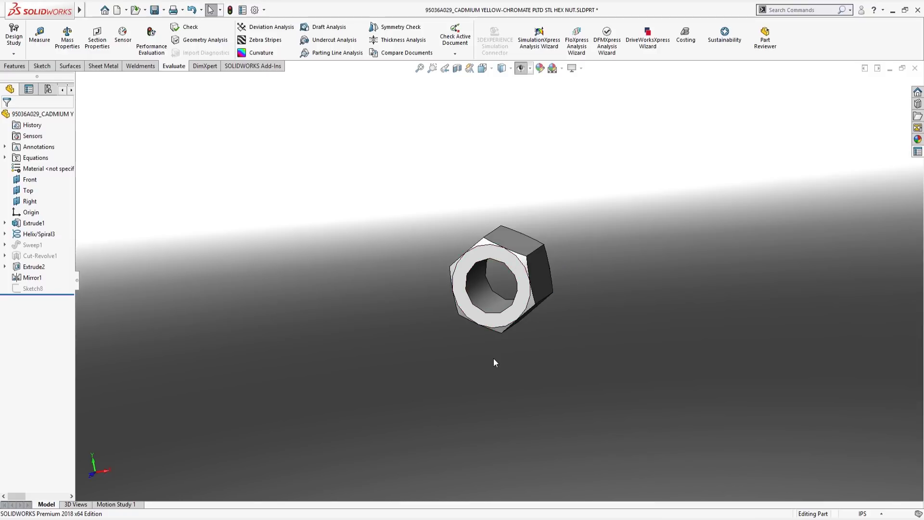
Step: Switch to the Complex assembly and examine the simplified hex nuts on the plate's underside
{"action": "key", "text": "ctrl+Tab"}
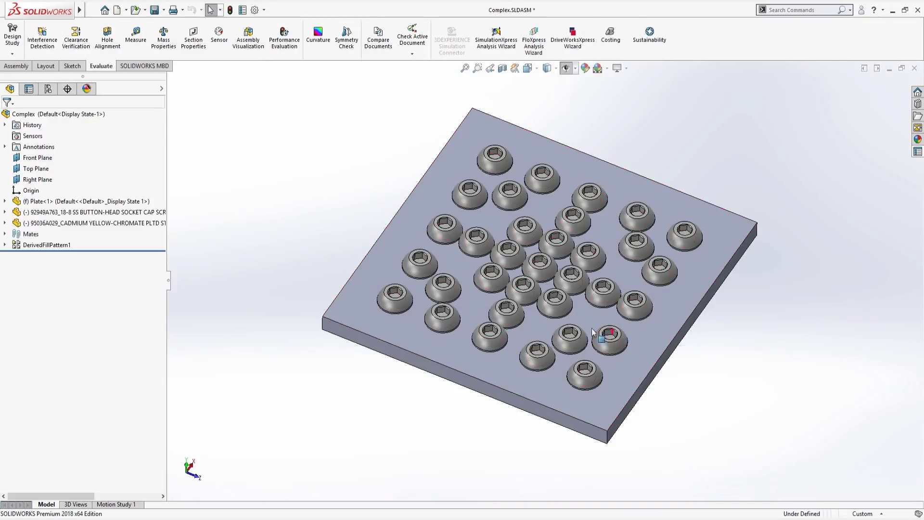
{"action": "middle_click_drag", "start_coordinate": [686, 398], "coordinate": [691, 96]}
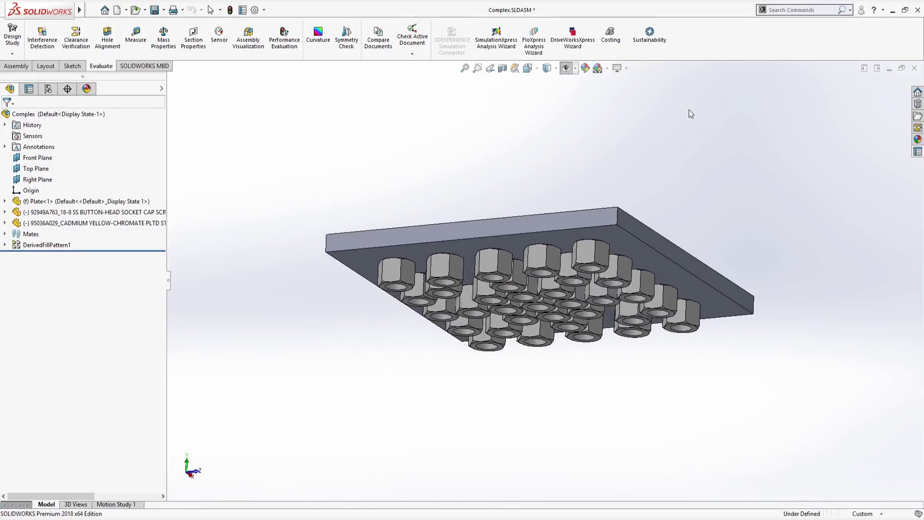
{"action": "scroll", "coordinate": [574, 232], "scroll_direction": "down", "scroll_amount": 10}
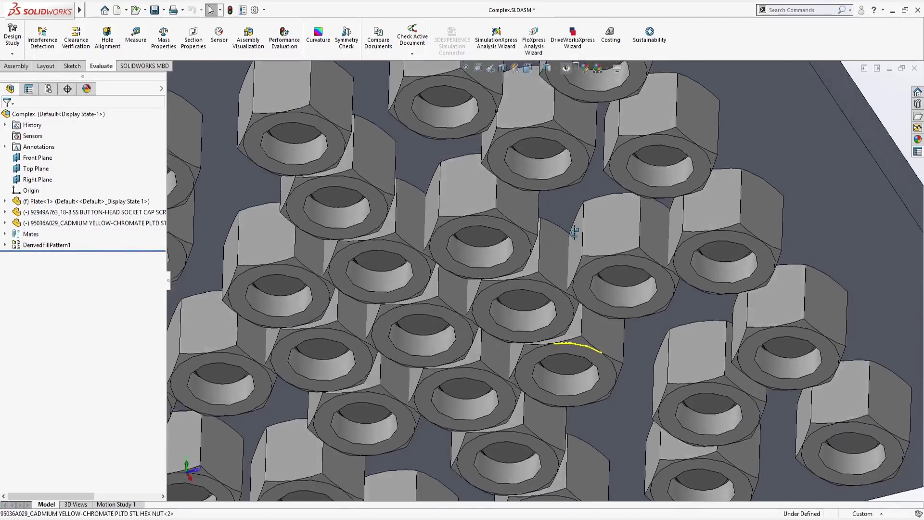
{"action": "middle_click_drag", "start_coordinate": [574, 231], "coordinate": [385, 192]}
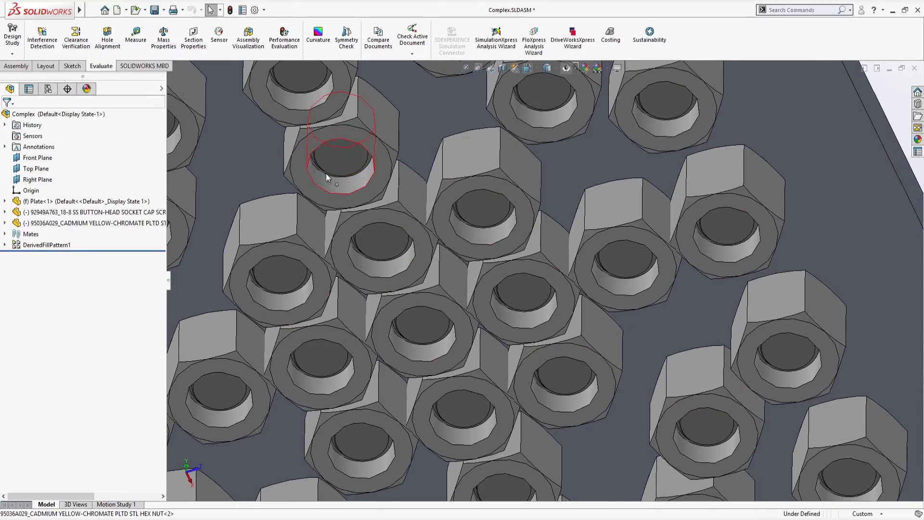
{"action": "scroll", "coordinate": [337, 166], "scroll_direction": "down", "scroll_amount": 5}
{"action": "key", "text": "ctrl+3"}
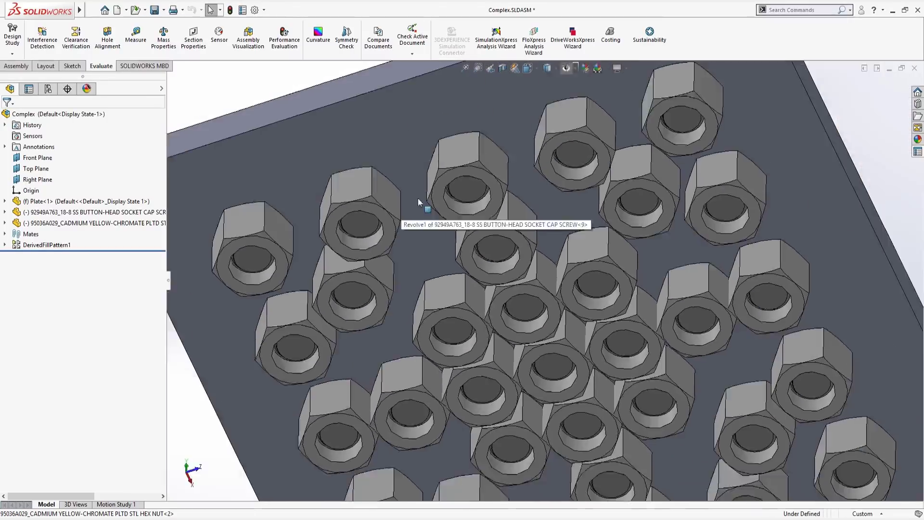
{"action": "scroll", "coordinate": [546, 337], "scroll_direction": "down", "scroll_amount": 5}
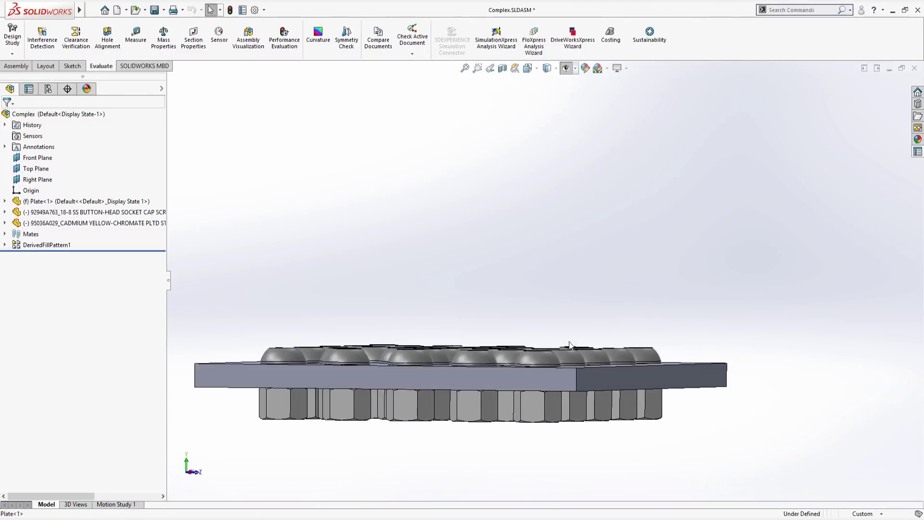
Step: Examine the button-head socket cap screws on the plate's upper face up close
{"action": "middle_click_drag", "start_coordinate": [546, 337], "coordinate": [541, 435]}
{"action": "scroll", "coordinate": [525, 442], "scroll_direction": "down", "scroll_amount": 4}
{"action": "scroll", "coordinate": [525, 442], "scroll_direction": "down", "scroll_amount": 10}
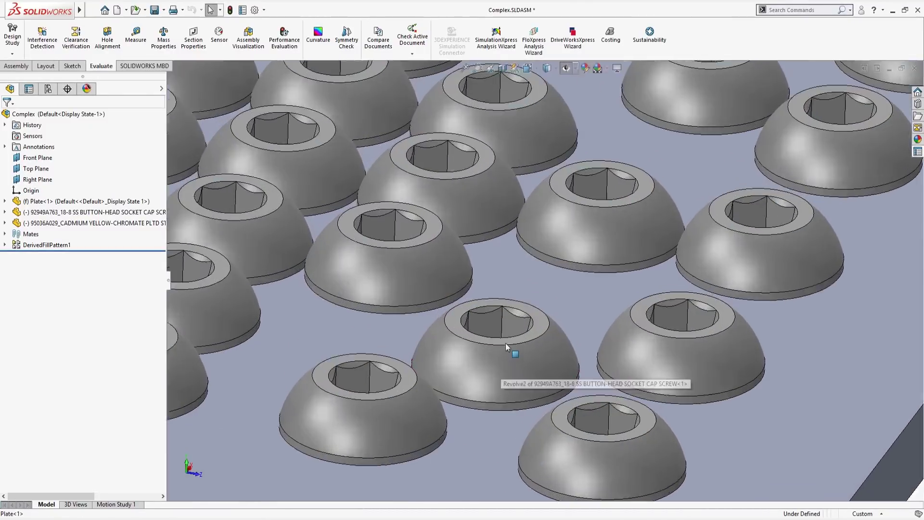
{"action": "scroll", "coordinate": [584, 311], "scroll_direction": "up", "scroll_amount": 2}
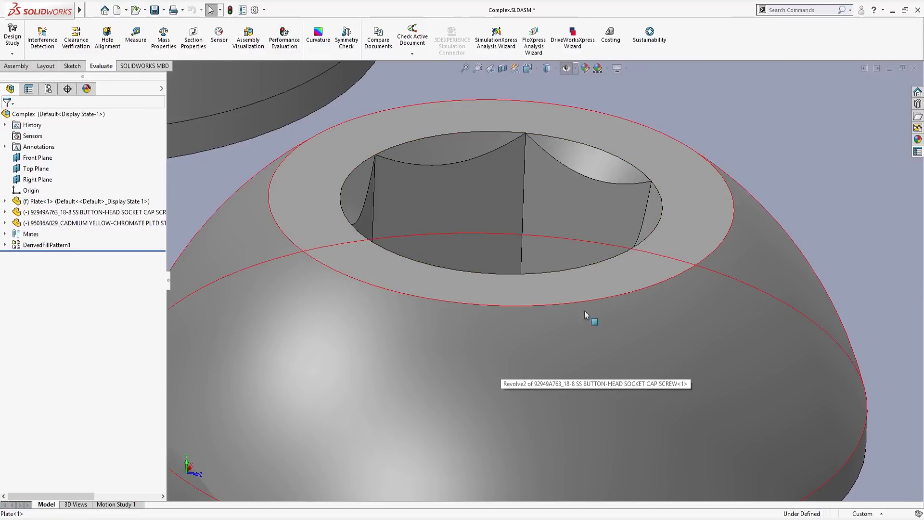
{"action": "scroll", "coordinate": [602, 321], "scroll_direction": "up", "scroll_amount": 8}
{"action": "scroll", "coordinate": [600, 314], "scroll_direction": "up", "scroll_amount": 6}
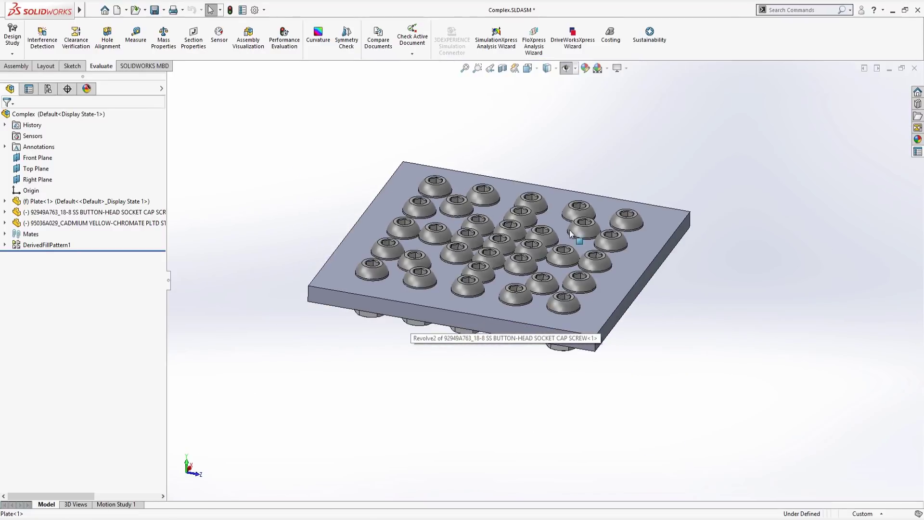
Step: Show the assembly's performance analysis in Assembly Visualization with a widened SW-Rebuild Time column, and highlight the socket cap screws
{"action": "left_click", "coordinate": [249, 41]}
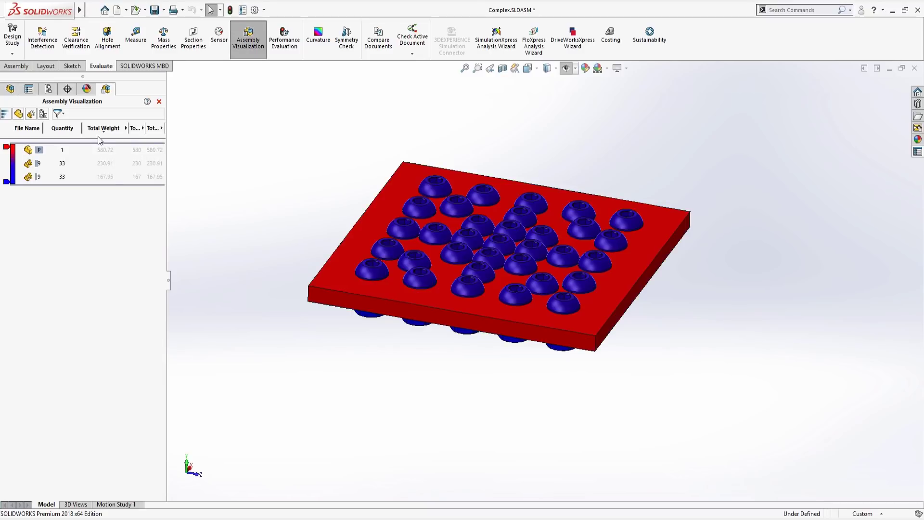
{"action": "left_click", "coordinate": [44, 114]}
{"action": "left_click_drag", "start_coordinate": [169, 284], "coordinate": [237, 282]}
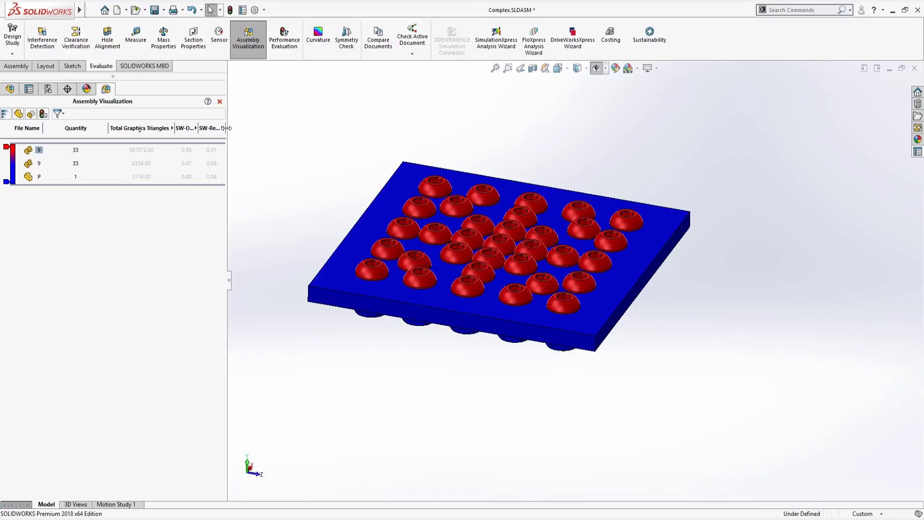
{"action": "left_click_drag", "start_coordinate": [228, 133], "coordinate": [277, 129]}
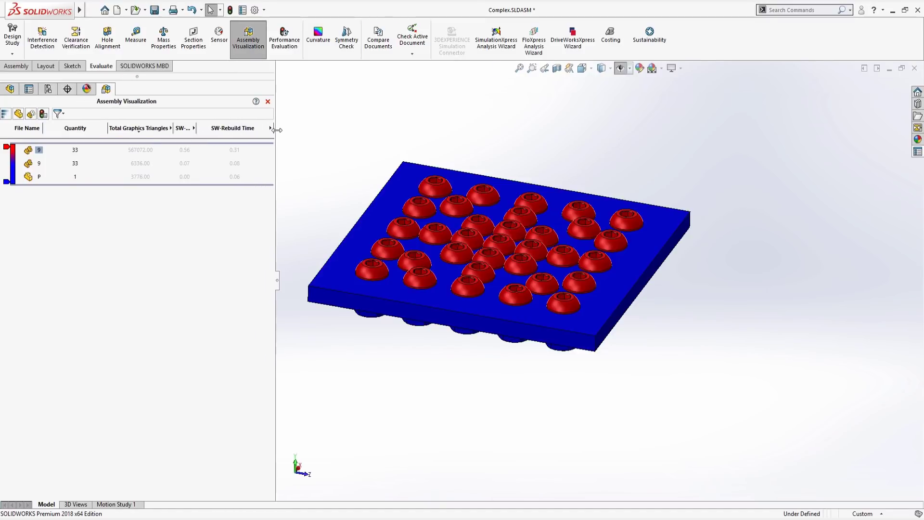
{"action": "left_click", "coordinate": [238, 164]}
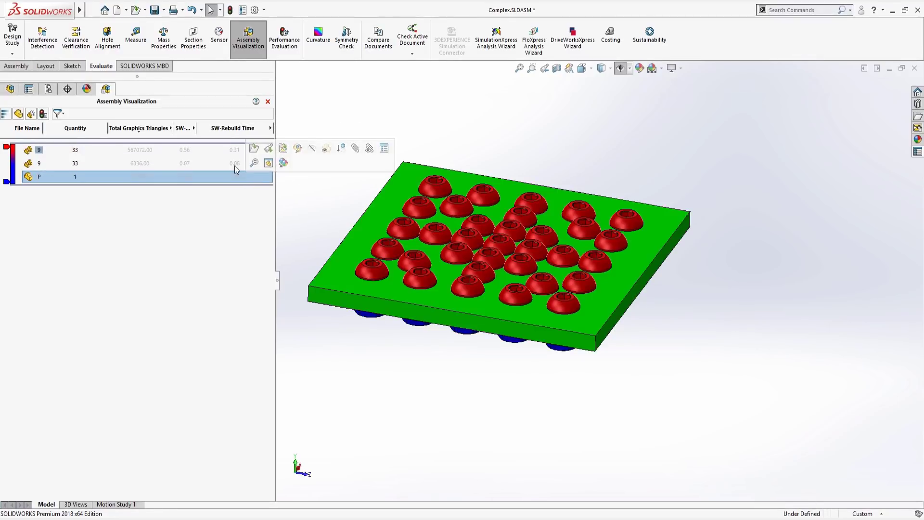
{"action": "left_click", "coordinate": [225, 151]}
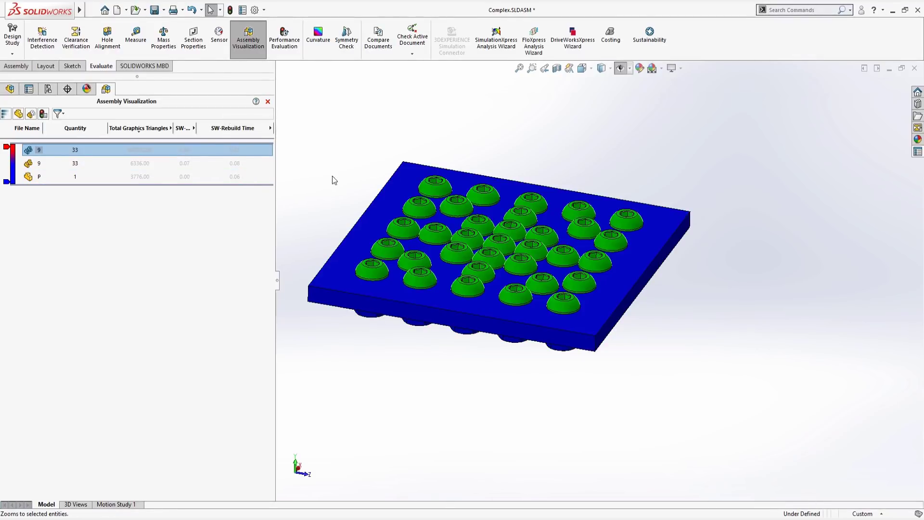
Step: Clear the screw selection and resize the File Name column and the Assembly Visualization list to compare the components' performance values
{"action": "left_click", "coordinate": [314, 169]}
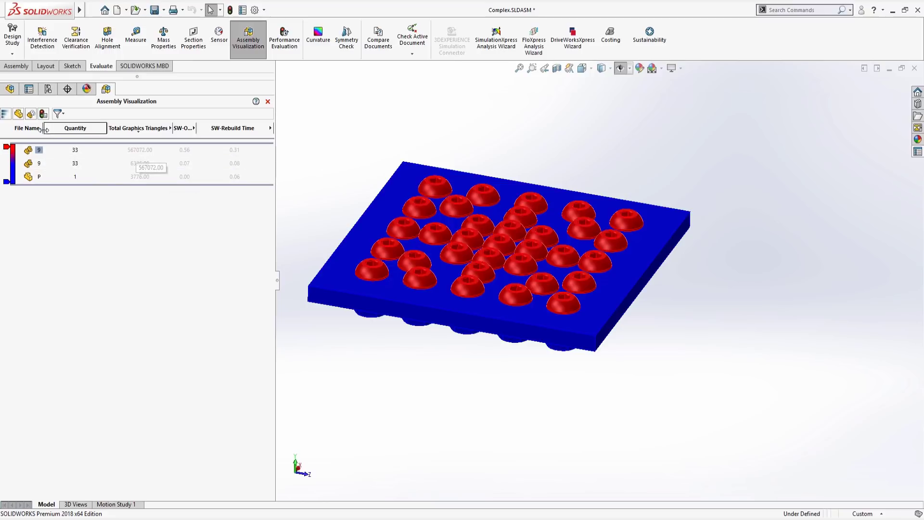
{"action": "mouse_move", "coordinate": [44, 129]}
{"action": "left_mouse_down"}
{"action": "mouse_move", "coordinate": [220, 127]}
{"action": "mouse_move", "coordinate": [32, 143]}
{"action": "left_mouse_up"}
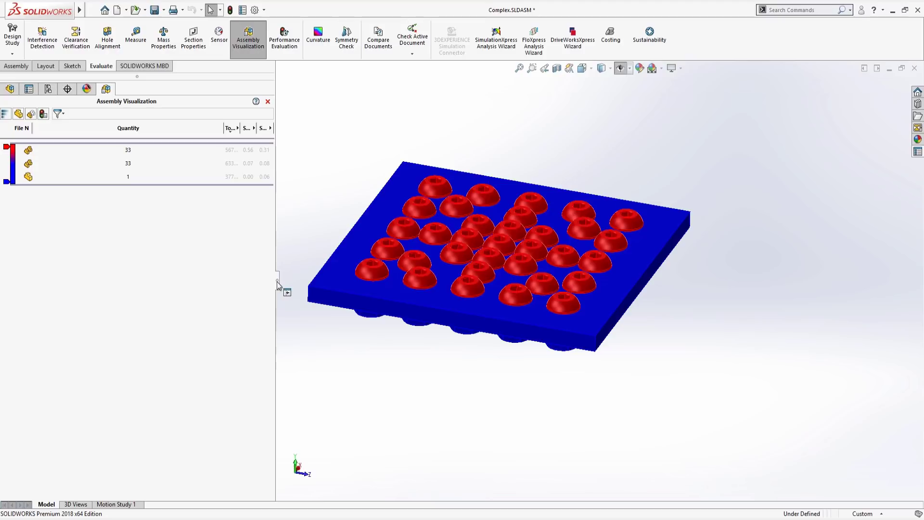
{"action": "mouse_move", "coordinate": [277, 285]}
{"action": "left_mouse_down"}
{"action": "mouse_move", "coordinate": [207, 288]}
{"action": "mouse_move", "coordinate": [270, 276]}
{"action": "left_mouse_up"}
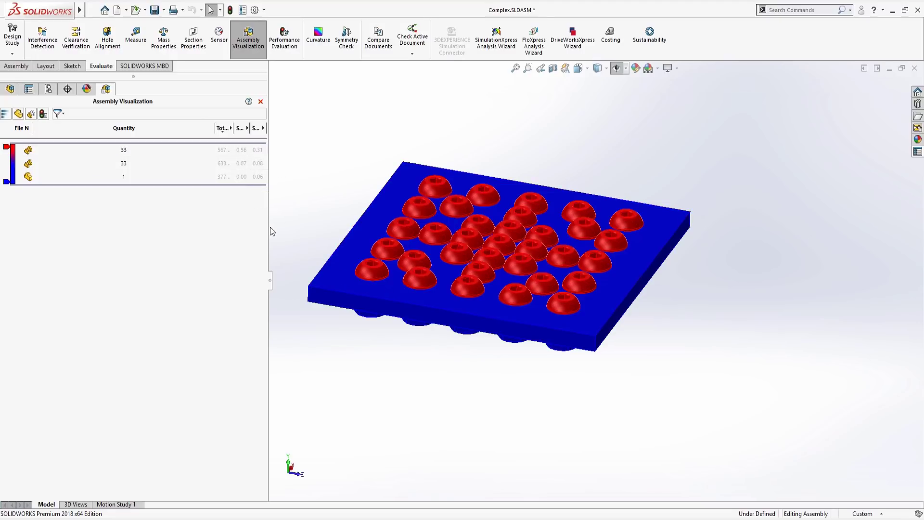
{"action": "left_click_drag", "start_coordinate": [266, 212], "coordinate": [289, 210]}
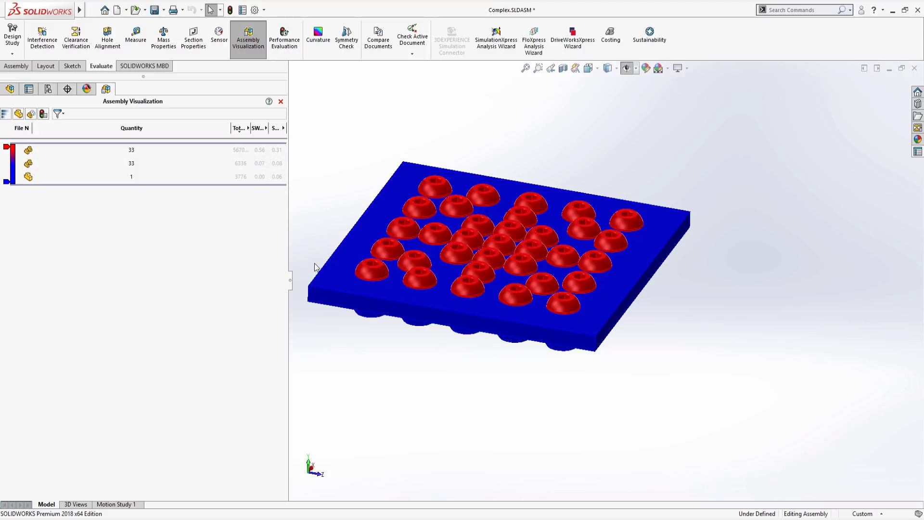
Step: Switch to the Simplified assembly and examine its simplified button-head socket cap screws up close and from far away
{"action": "key", "text": "ctrl+Tab"}
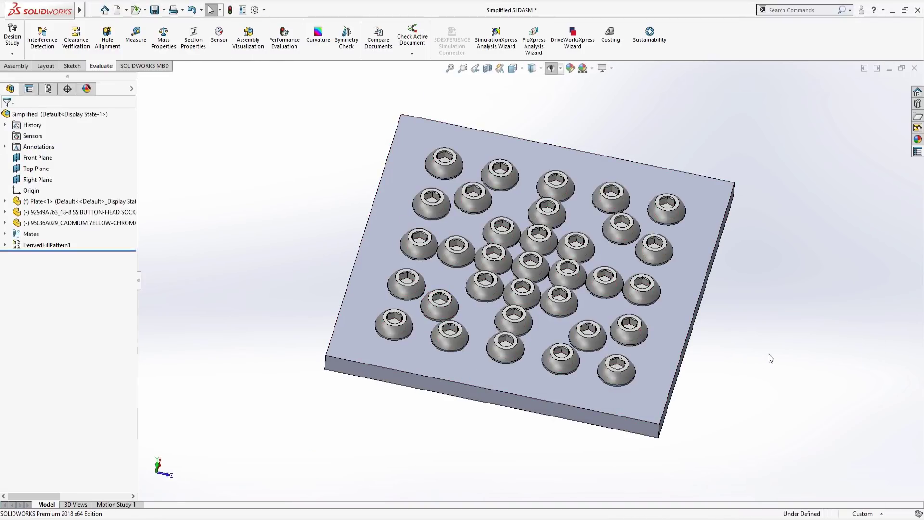
{"action": "scroll", "coordinate": [570, 325], "scroll_direction": "down", "scroll_amount": 2}
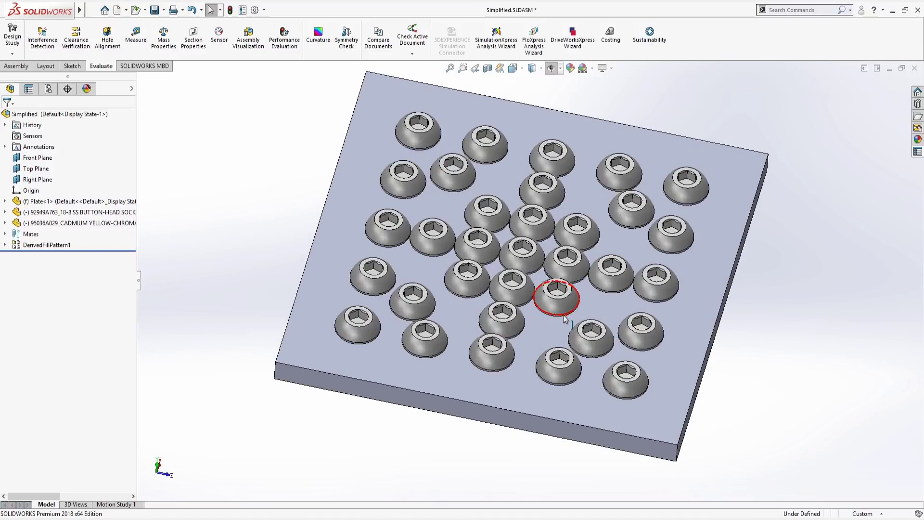
{"action": "scroll", "coordinate": [564, 318], "scroll_direction": "down", "scroll_amount": 12}
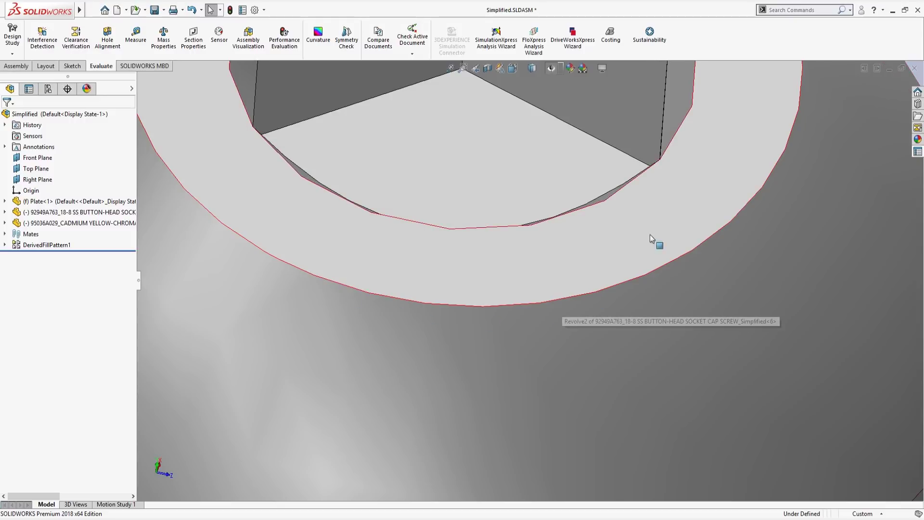
{"action": "scroll", "coordinate": [590, 305], "scroll_direction": "up", "scroll_amount": 8}
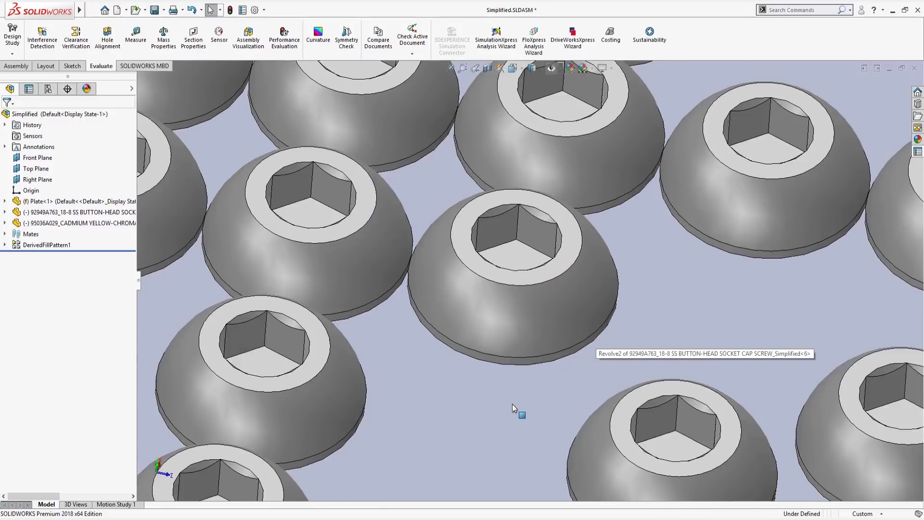
{"action": "scroll", "coordinate": [512, 403], "scroll_direction": "up", "scroll_amount": 10}
{"action": "middle_click_drag", "start_coordinate": [528, 325], "coordinate": [593, 381]}
{"action": "scroll", "coordinate": [614, 357], "scroll_direction": "up", "scroll_amount": 6}
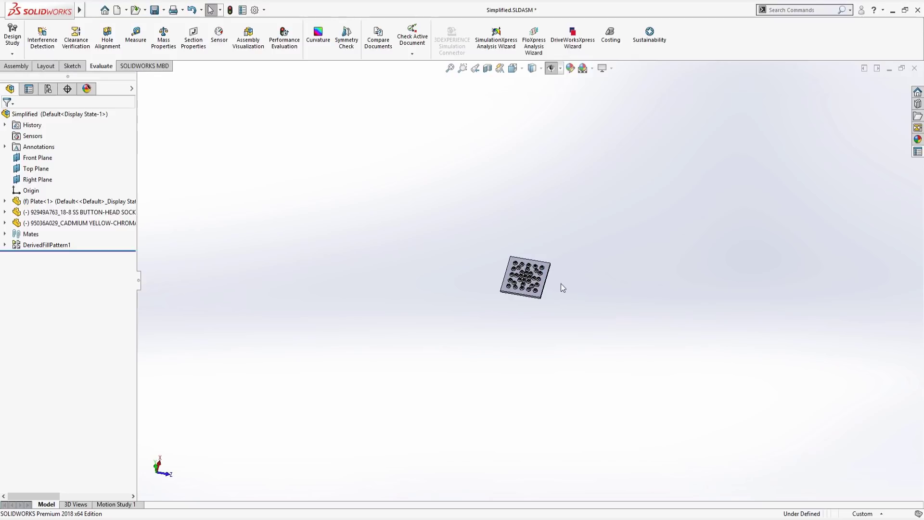
{"action": "scroll", "coordinate": [562, 288], "scroll_direction": "up", "scroll_amount": 1}
{"action": "scroll", "coordinate": [534, 265], "scroll_direction": "down", "scroll_amount": 5}
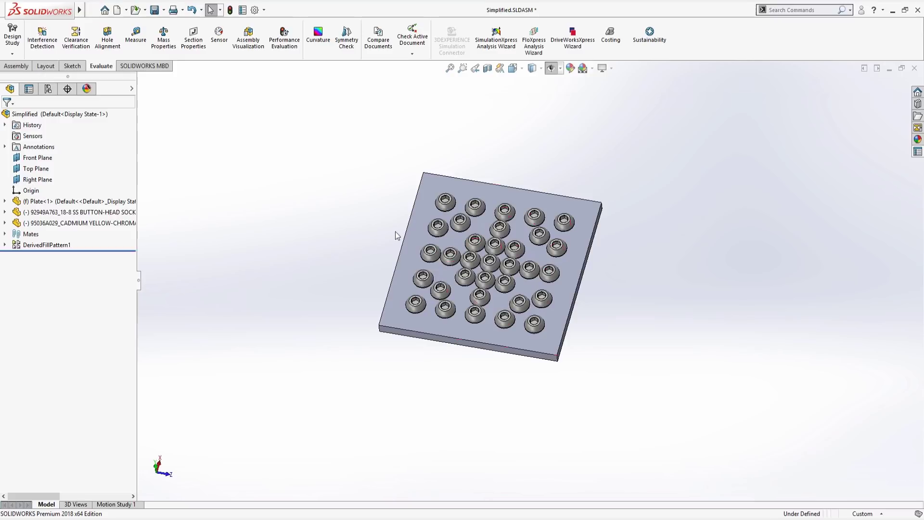
Step: Show the Simplified assembly's performance analysis in Assembly Visualization, widening the list to read its triangle and time columns and narrowing it again
{"action": "left_click", "coordinate": [249, 39]}
{"action": "left_click", "coordinate": [44, 114]}
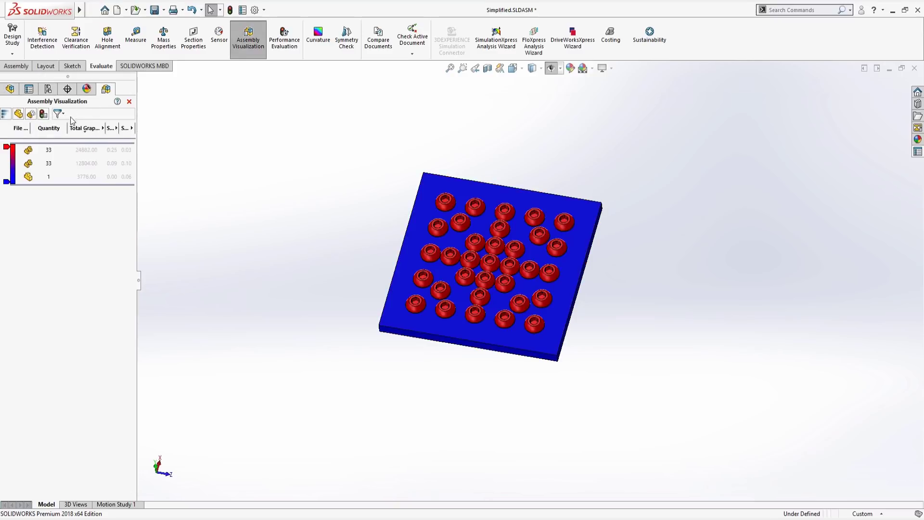
{"action": "left_click_drag", "start_coordinate": [138, 278], "coordinate": [241, 284]}
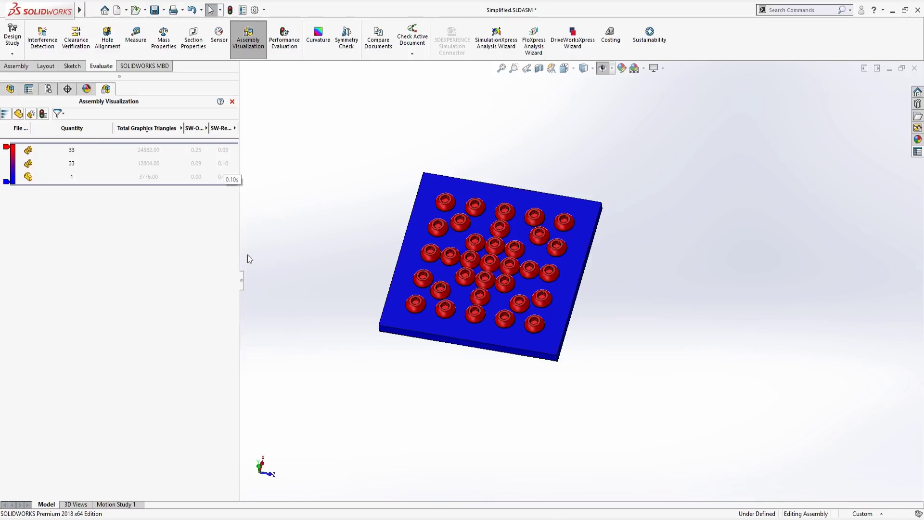
{"action": "left_click_drag", "start_coordinate": [239, 283], "coordinate": [150, 282]}
Step: Examine the color-coded screws and plate of the Simplified assembly from several angles, both close up and as a whole
{"action": "middle_click_drag", "start_coordinate": [332, 253], "coordinate": [318, 164]}
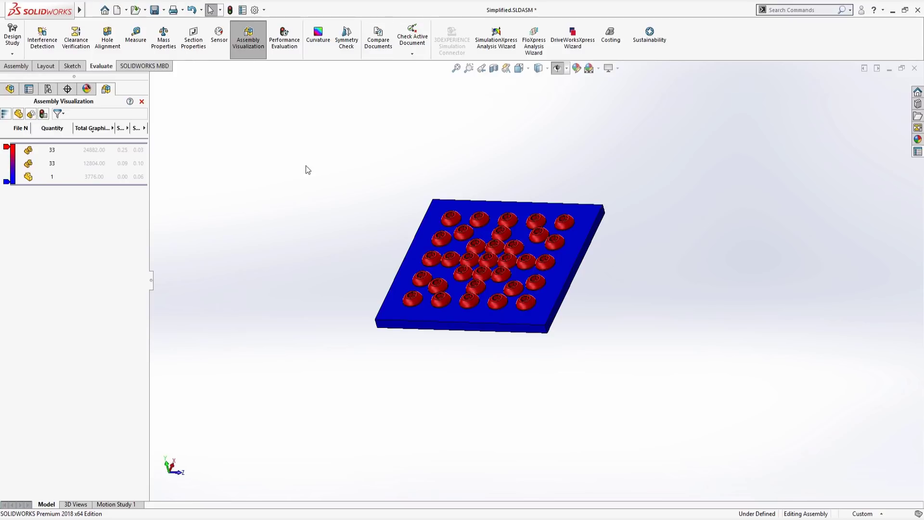
{"action": "mouse_move", "coordinate": [308, 170]}
{"action": "middle_mouse_down"}
{"action": "mouse_move", "coordinate": [351, 159]}
{"action": "mouse_move", "coordinate": [332, 142]}
{"action": "mouse_move", "coordinate": [319, 159]}
{"action": "mouse_move", "coordinate": [297, 161]}
{"action": "middle_mouse_up"}
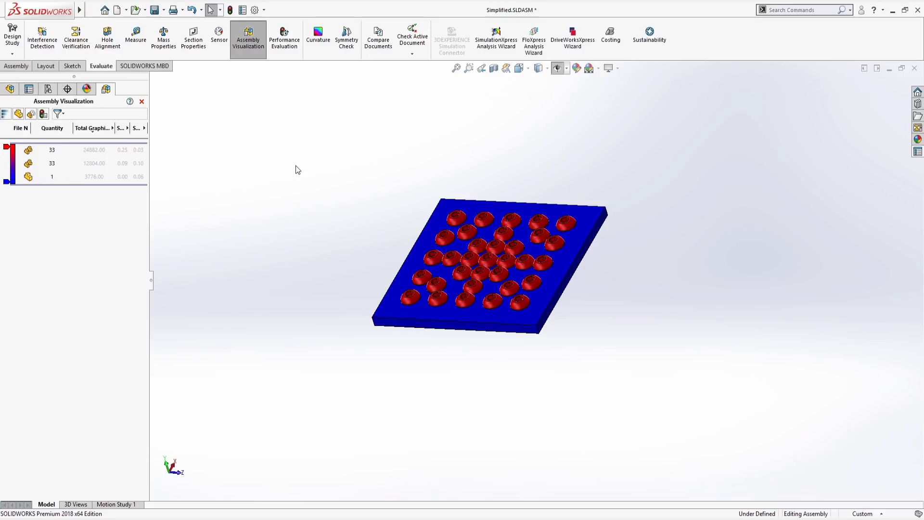
{"action": "scroll", "coordinate": [508, 262], "scroll_direction": "down", "scroll_amount": 3}
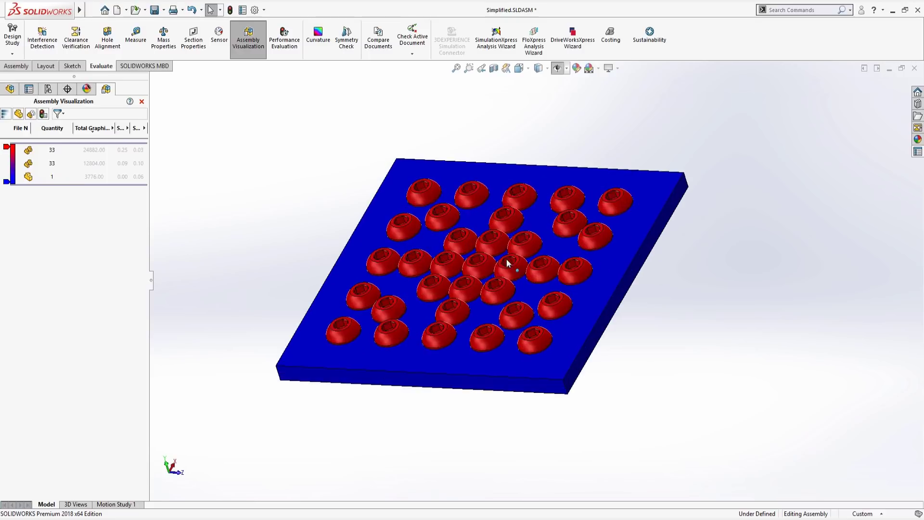
{"action": "scroll", "coordinate": [476, 268], "scroll_direction": "down", "scroll_amount": 6}
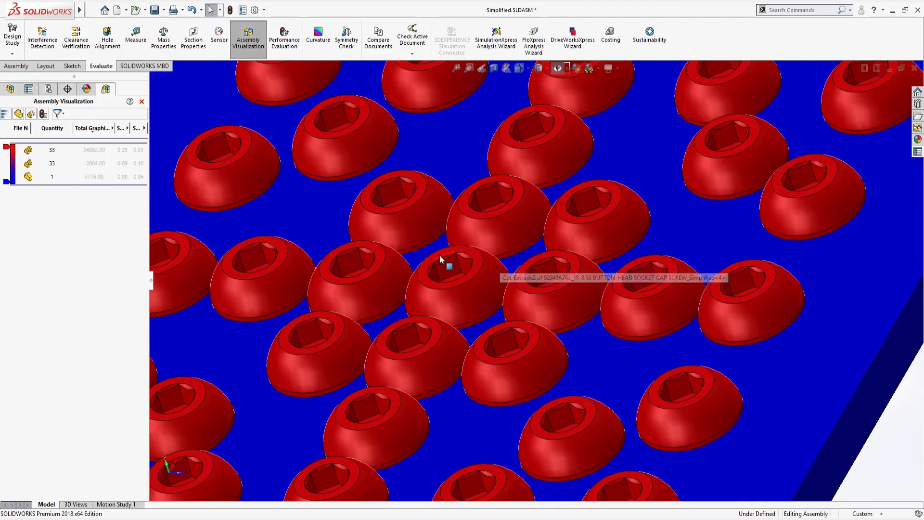
{"action": "key", "text": "f"}
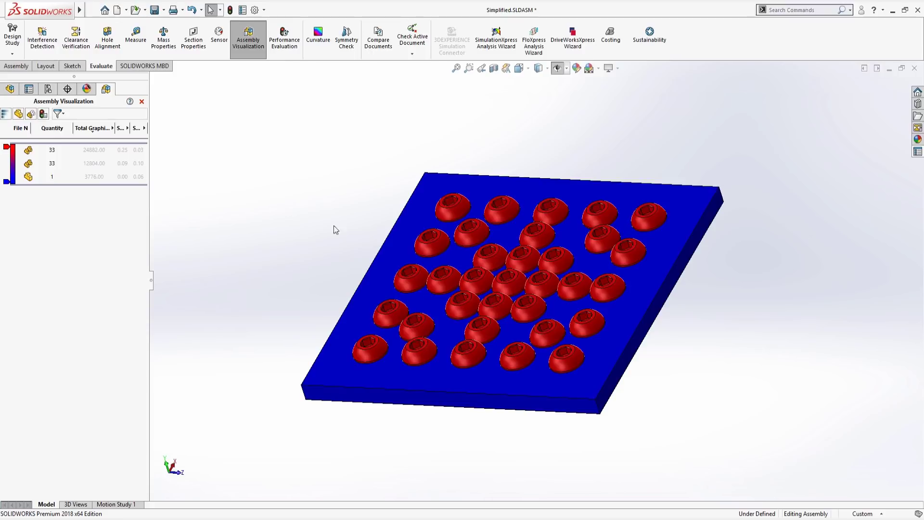
{"action": "mouse_move", "coordinate": [478, 399]}
{"action": "middle_mouse_down"}
{"action": "mouse_move", "coordinate": [507, 219]}
{"action": "mouse_move", "coordinate": [501, 155]}
{"action": "mouse_move", "coordinate": [532, 352]}
{"action": "mouse_move", "coordinate": [470, 392]}
{"action": "middle_mouse_up"}
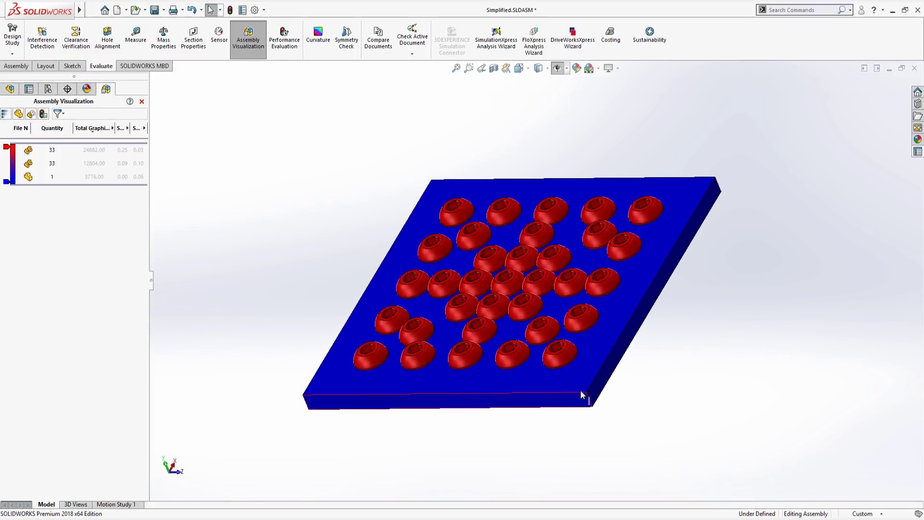
{"action": "scroll", "coordinate": [570, 328], "scroll_direction": "up", "scroll_amount": 3}
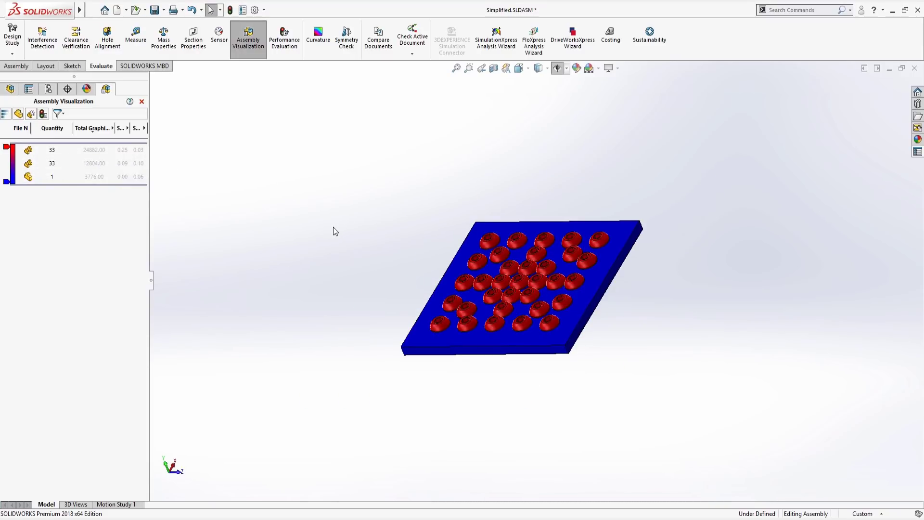
{"action": "scroll", "coordinate": [330, 238], "scroll_direction": "up", "scroll_amount": 1}
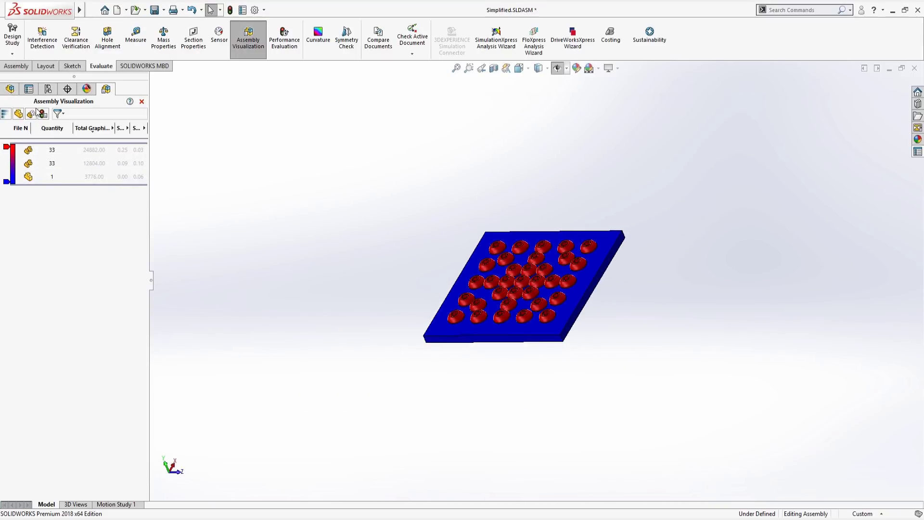
Step: Return to the feature tree, highlight the components of DerivedFillPattern1 as seen from above, and clear the selection
{"action": "left_click", "coordinate": [10, 89]}
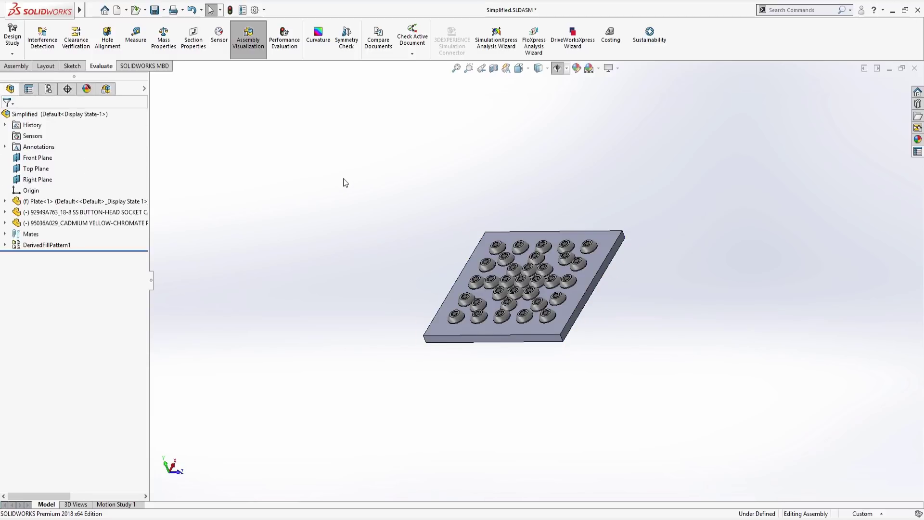
{"action": "key", "text": "ctrl+5"}
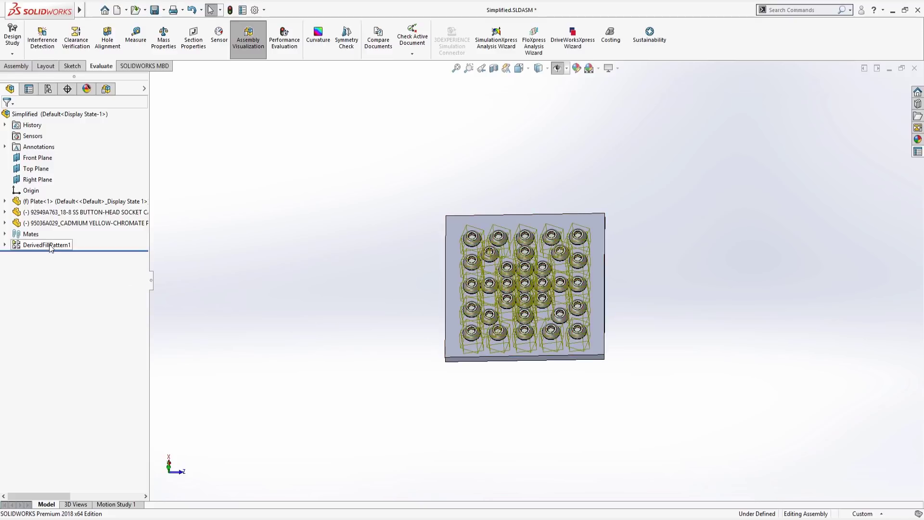
{"action": "left_click", "coordinate": [17, 244]}
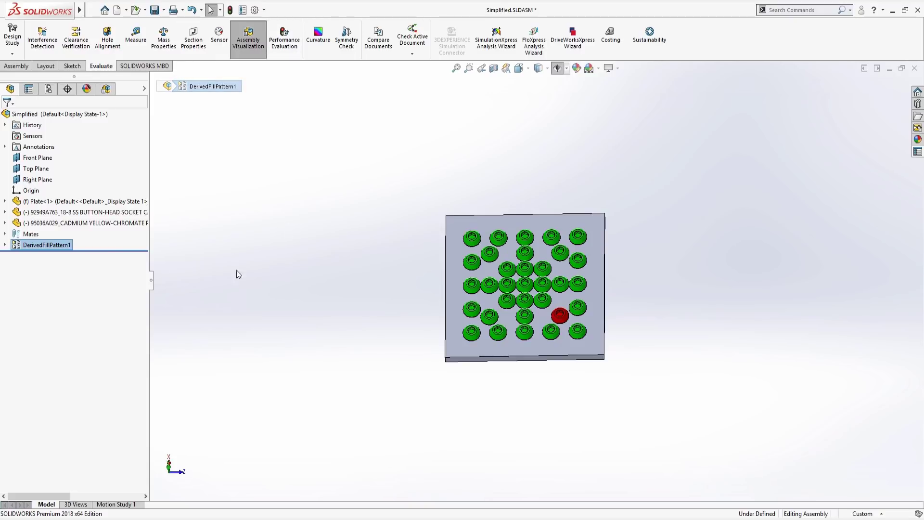
{"action": "left_click", "coordinate": [413, 267]}
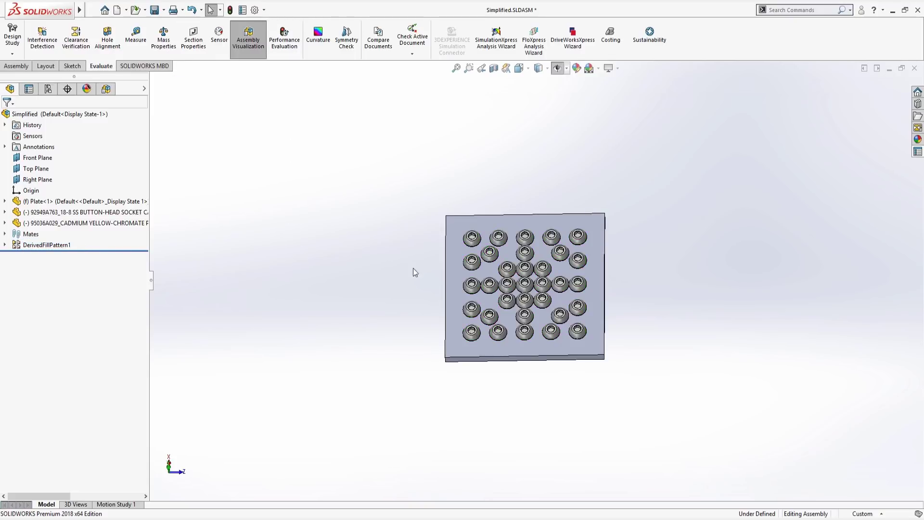